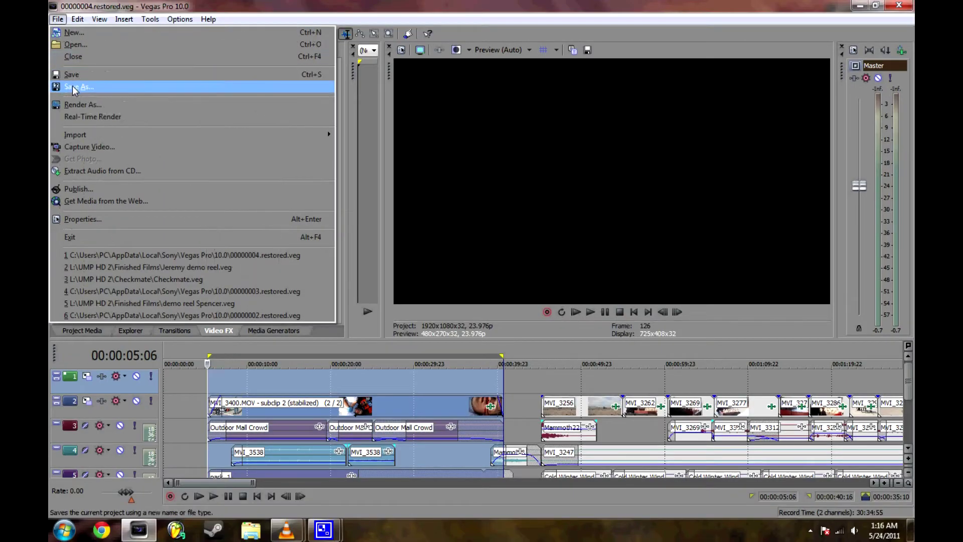
Step: Review the QuickTime 7 template (MPEG-4, 100% quality, 1920x1080, 23.976 fps) for 00000004.restored.mov
left_click(80, 108)
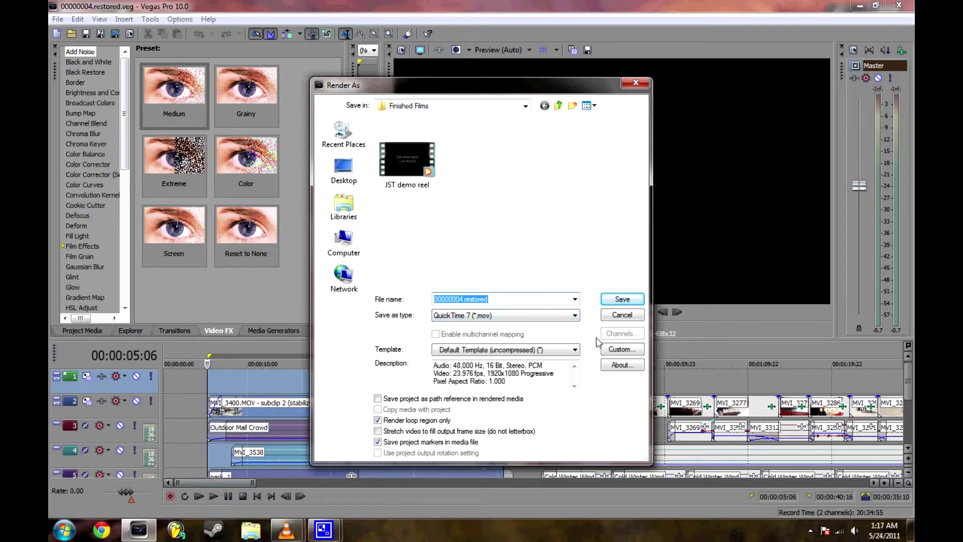
left_click(620, 351)
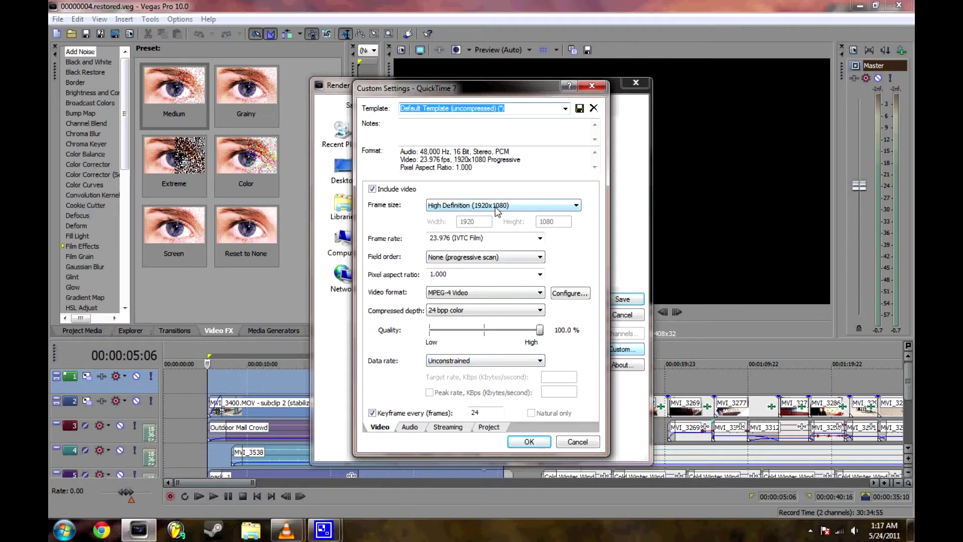
left_click(523, 444)
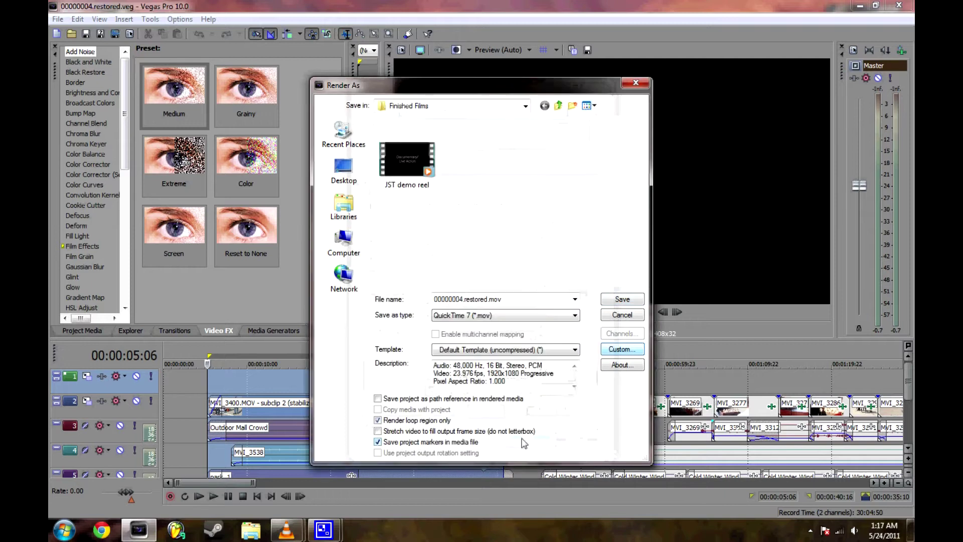
Step: Switch the output to MainConcept AVC/AAC (*.mp4), keeping the 88,200 Hz audio sample rate
left_click(574, 316)
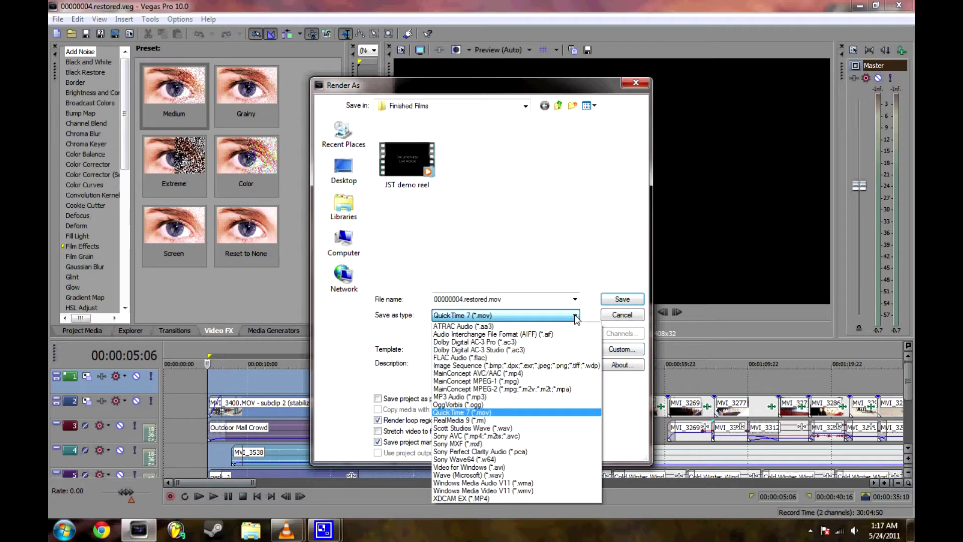
left_click(479, 374)
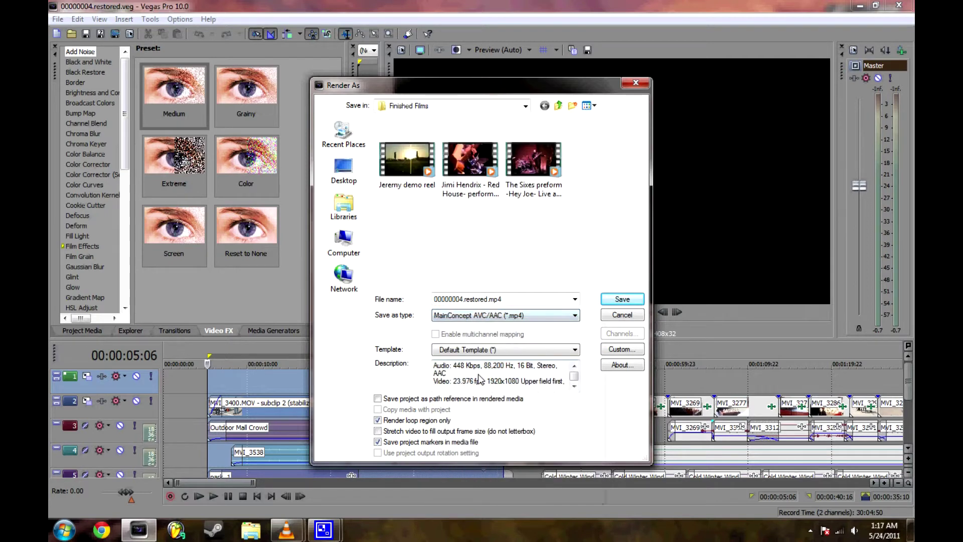
left_click(609, 350)
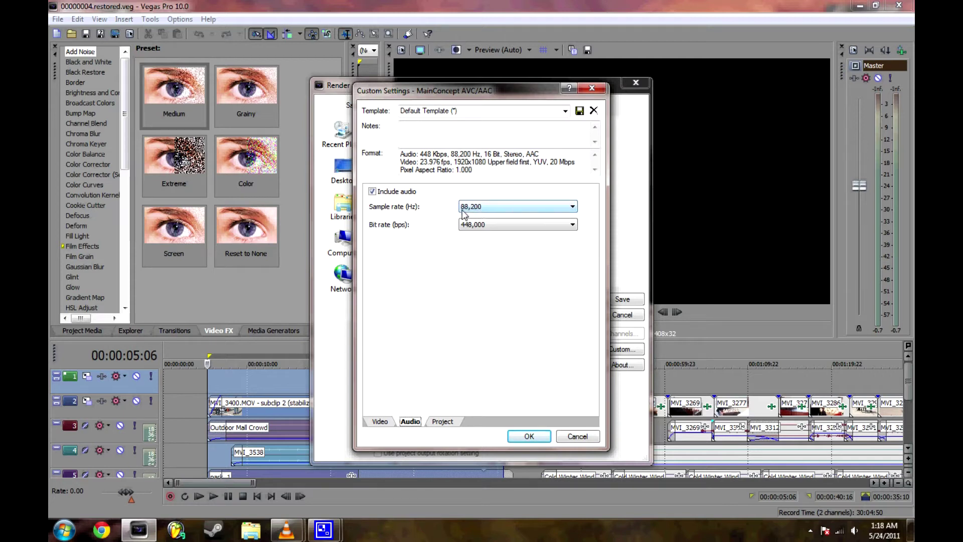
left_click(572, 207)
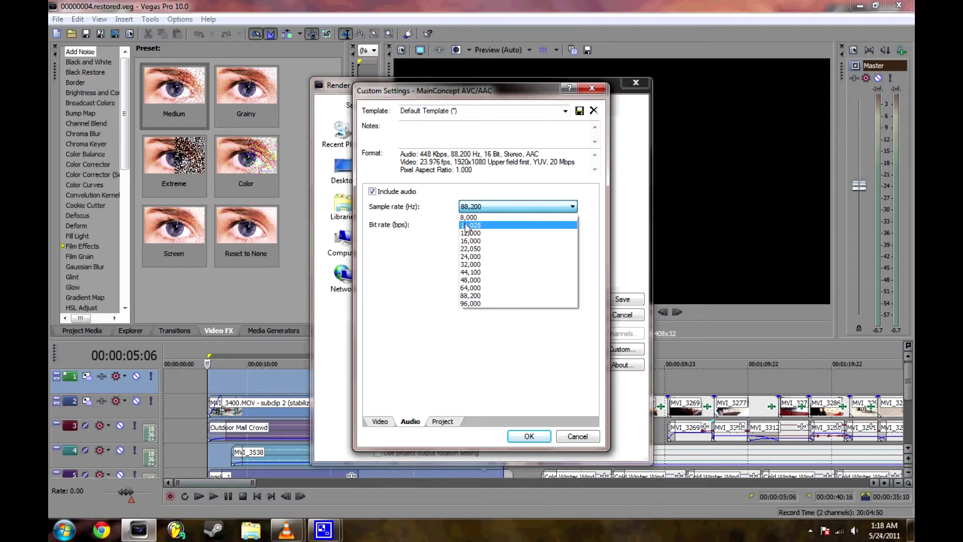
left_click(453, 220)
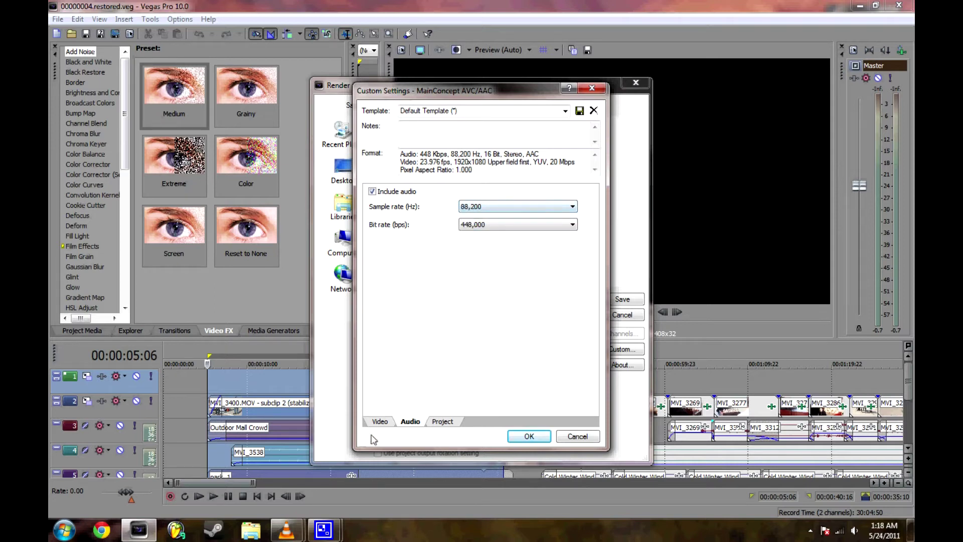
Step: Review the MP4 video encoding settings, then close Render As without rendering
left_click(379, 421)
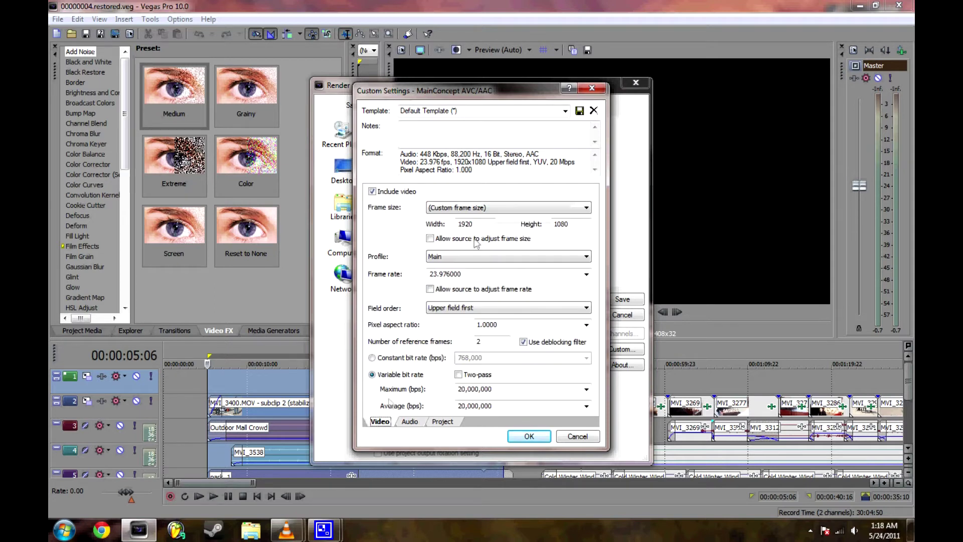
left_click(586, 94)
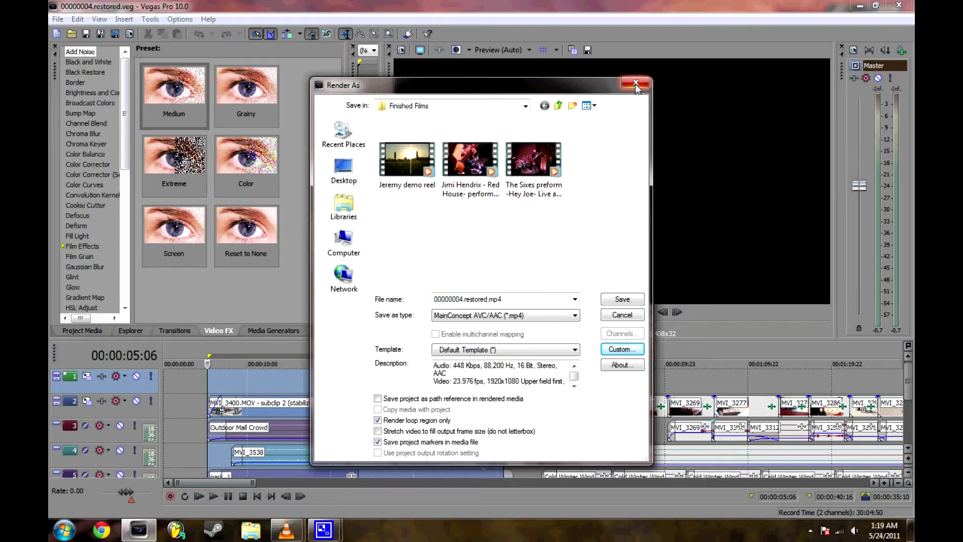
left_click_drag(588, 93, 524, 93)
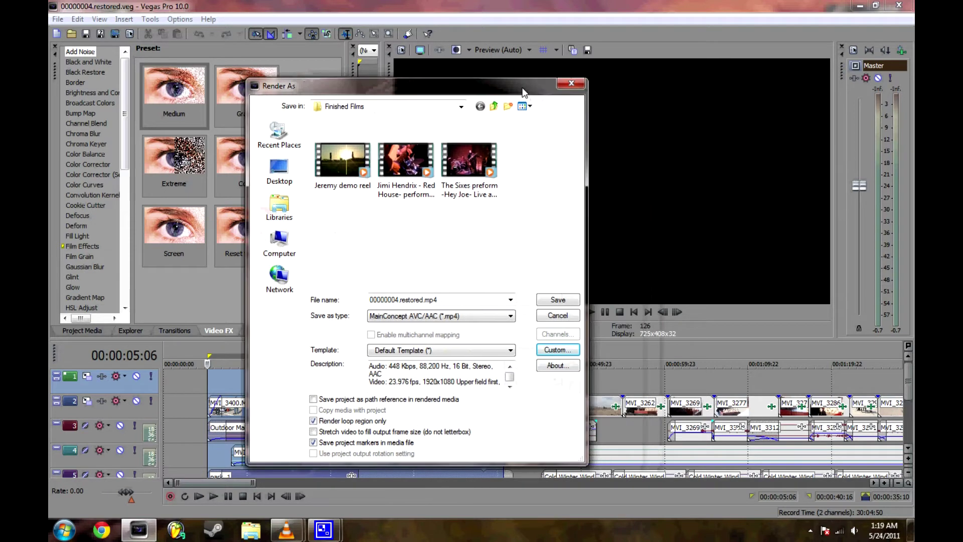
left_click(574, 83)
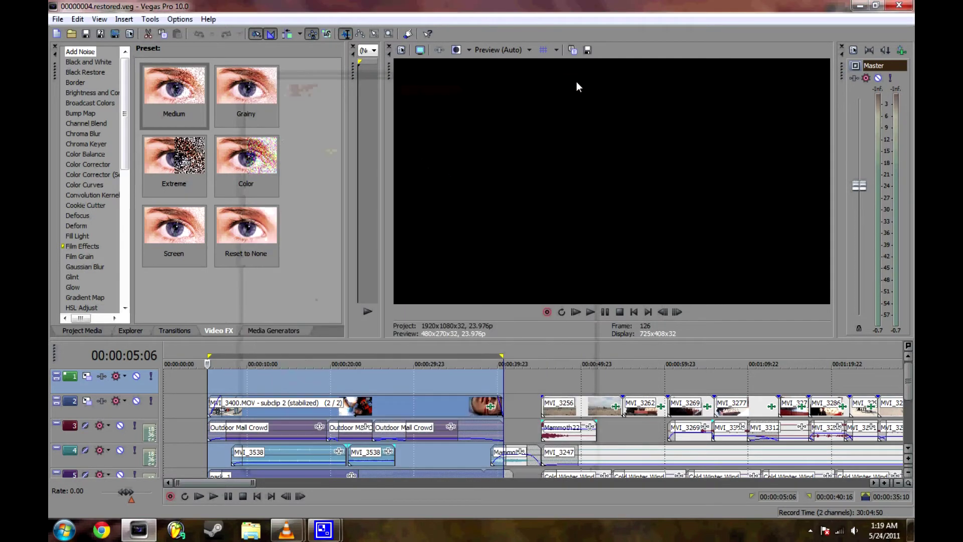
Step: Minimize Vegas and bring up the Checkmate.mov and Checkmate intro.mp4 VLC players, both paused at 00:25
left_click(860, 6)
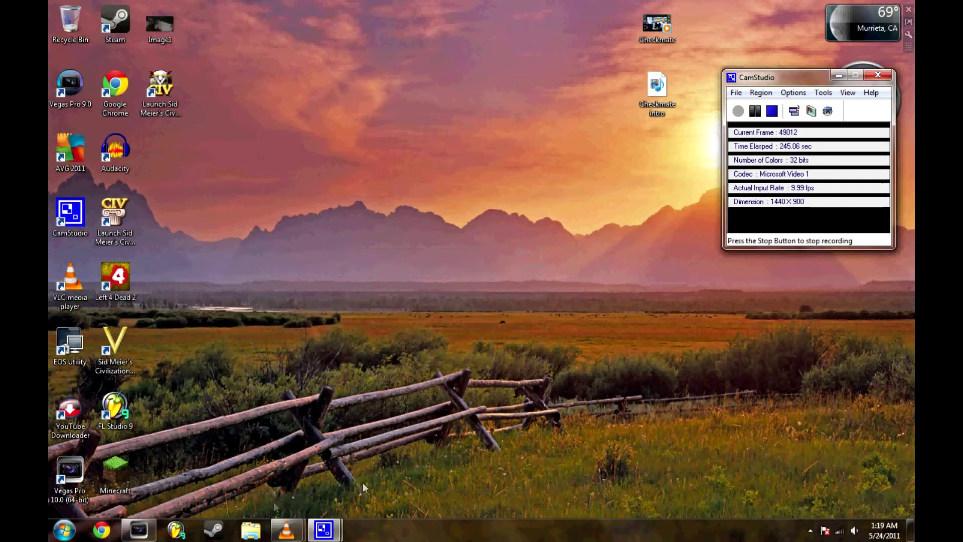
mouse_move(286, 529)
left_click(240, 479)
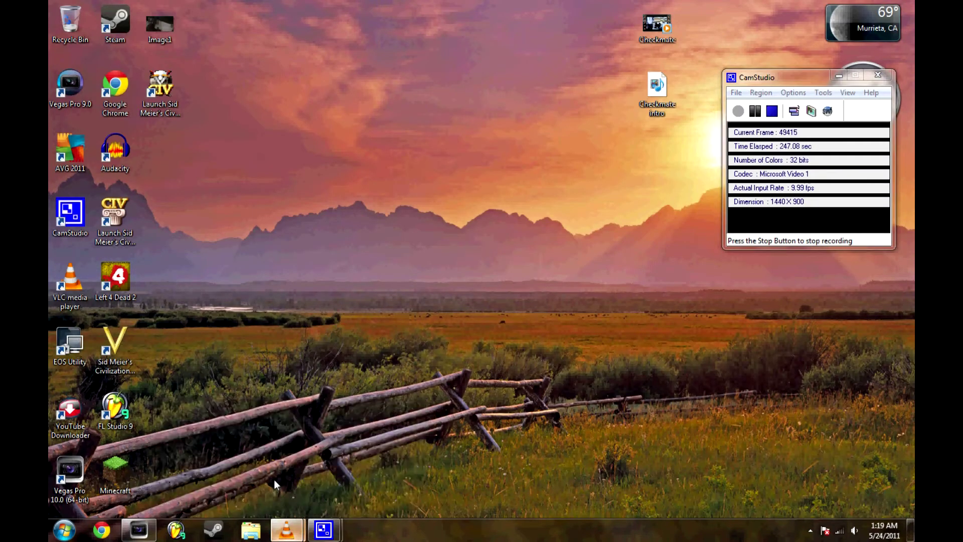
left_click(350, 467)
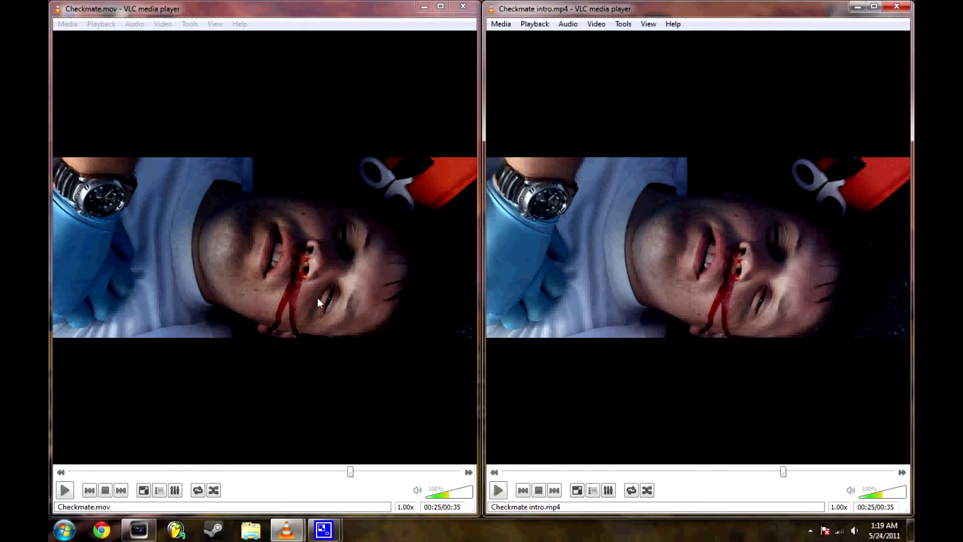
Step: Move the Vegas timeline cursor to 00:00:29:00 so the preview matches the Checkmate.mov frame
left_click(151, 532)
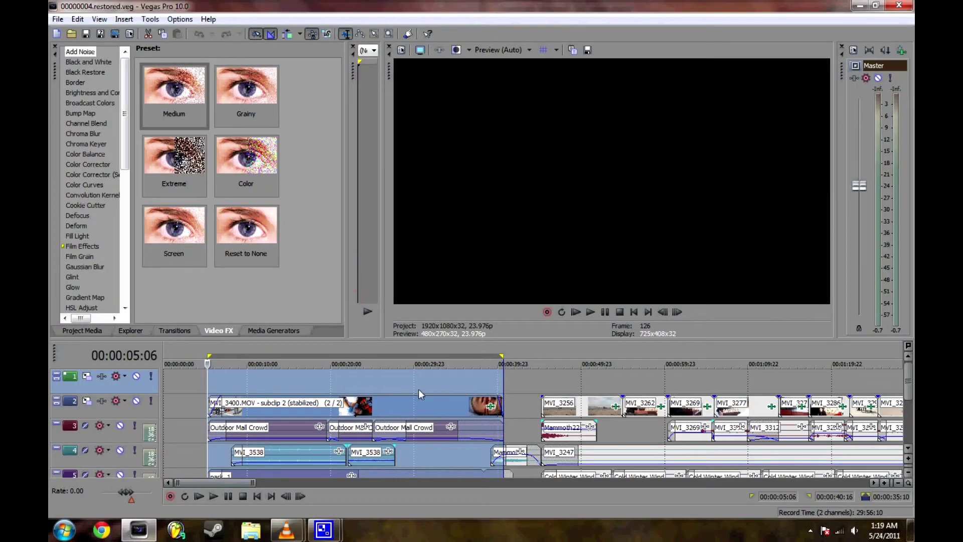
left_click(429, 376)
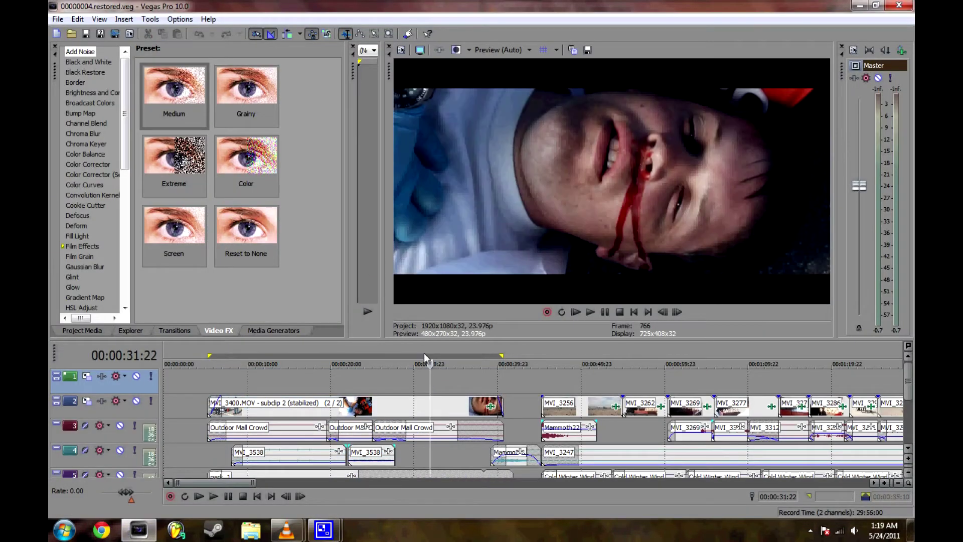
left_click(427, 387)
left_click(419, 390)
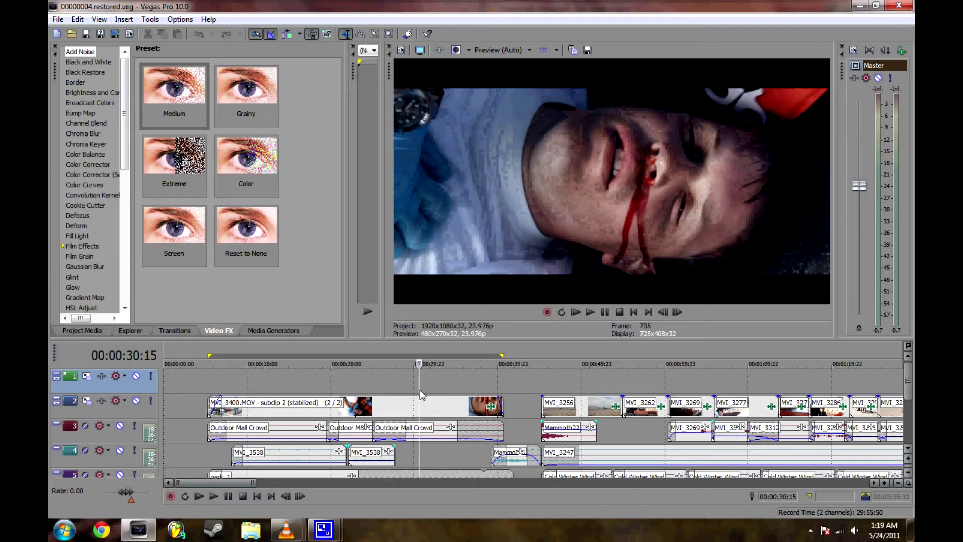
left_click(407, 387)
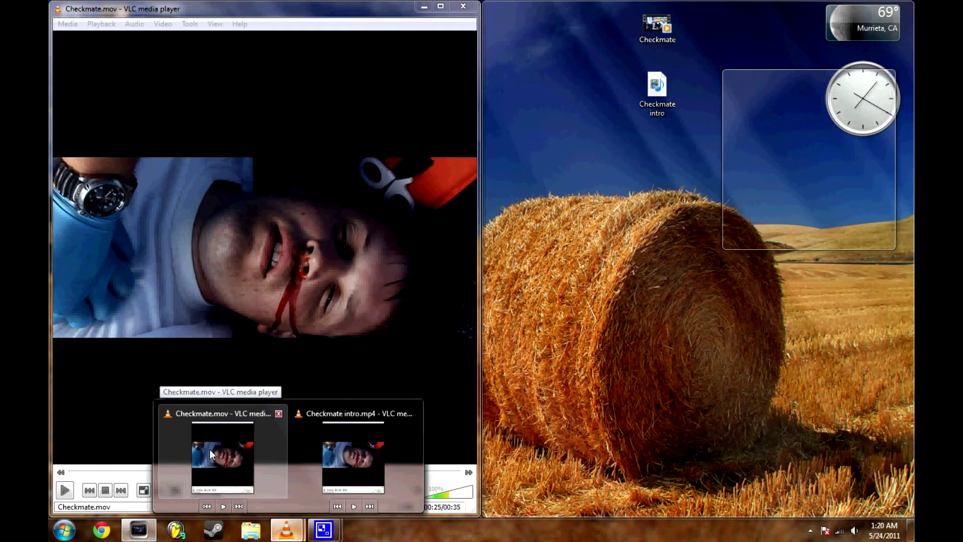
left_click(210, 449)
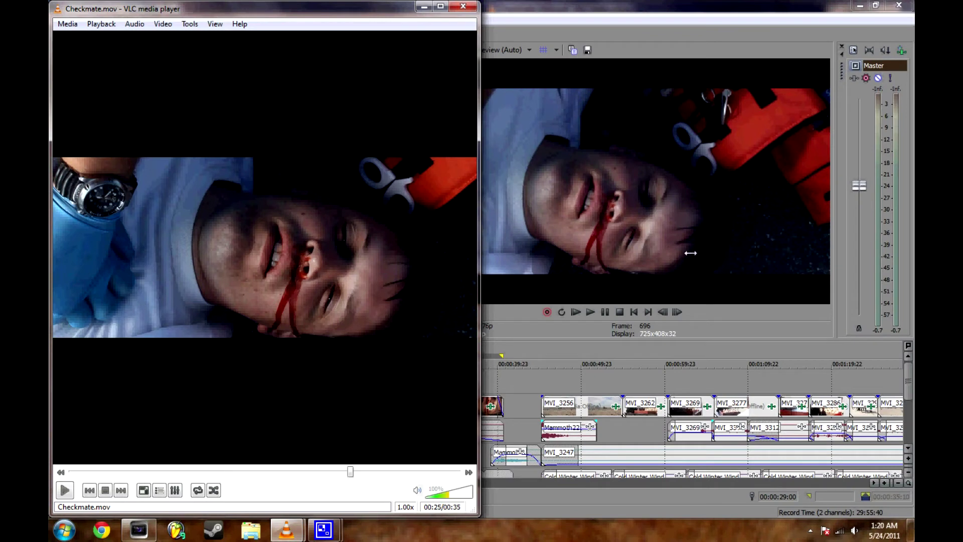
Step: Enlarge the Vegas preview, step Checkmate.mov back to 00:24 for comparison, then minimize VLC
left_click_drag(694, 340, 695, 381)
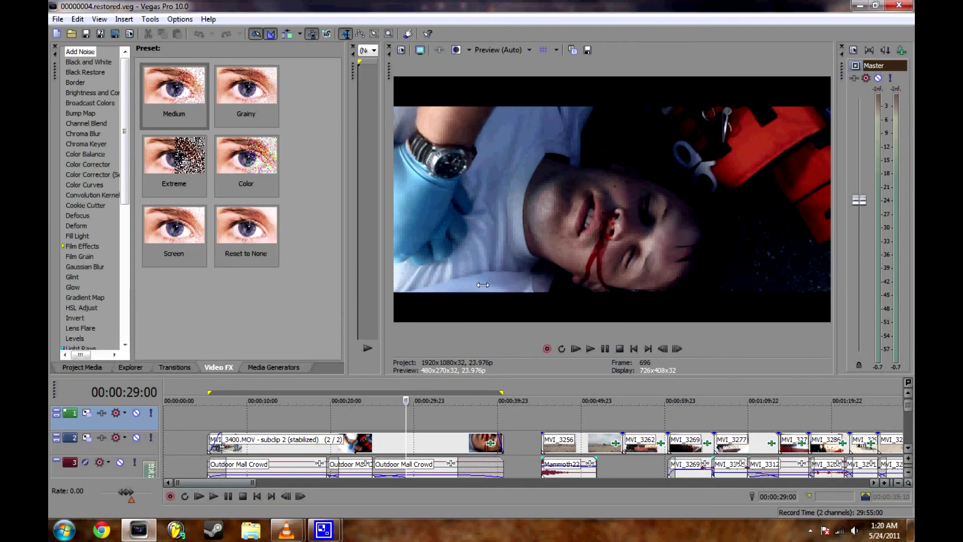
left_click_drag(380, 269, 354, 269)
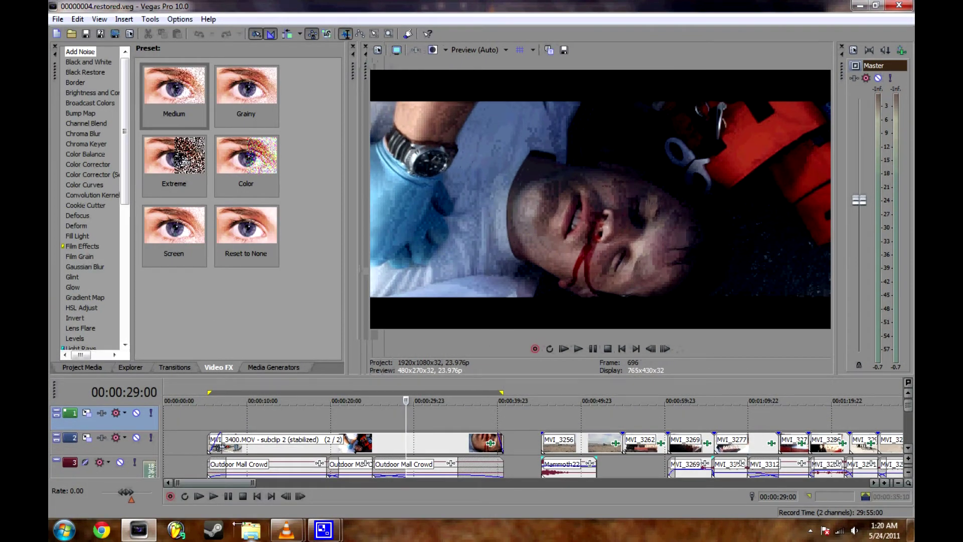
mouse_move(286, 530)
left_click(208, 463)
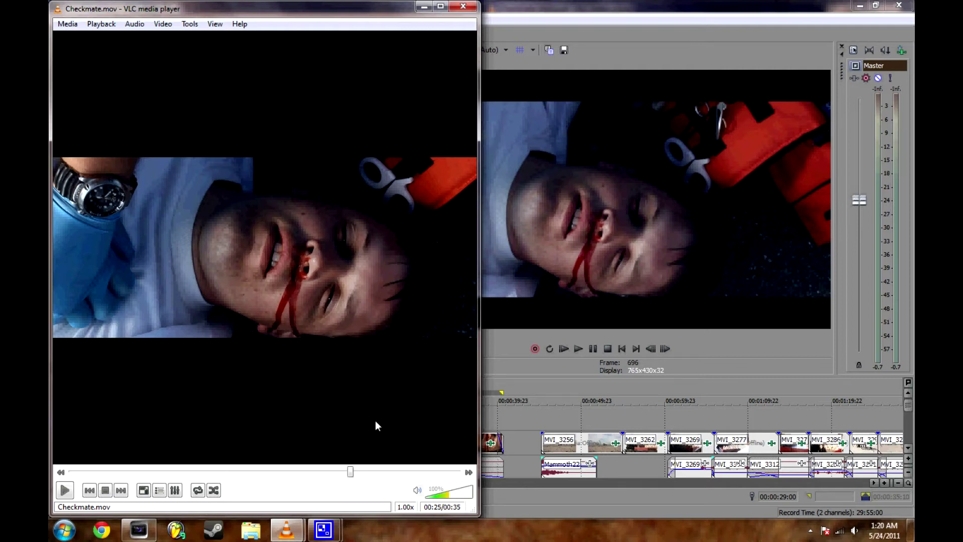
left_click_drag(350, 472, 341, 471)
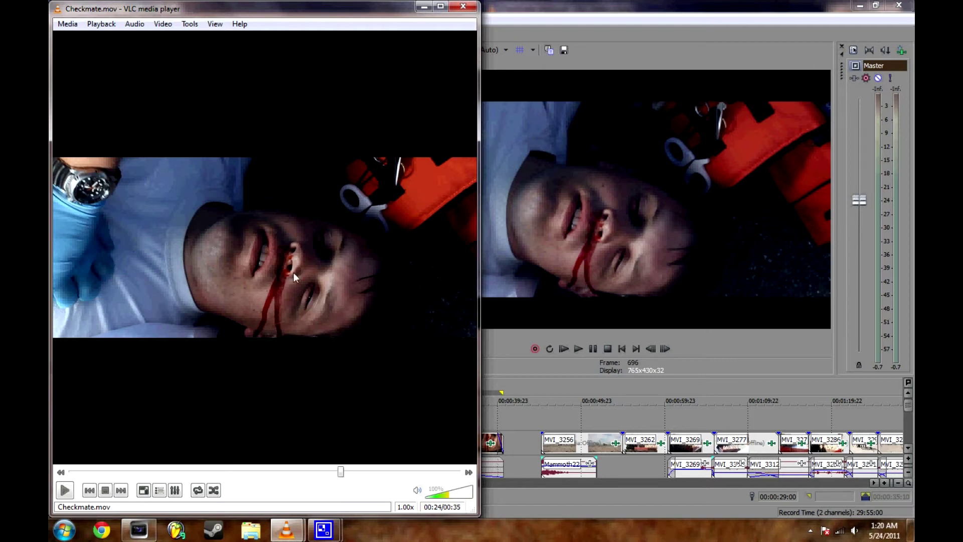
left_click(421, 7)
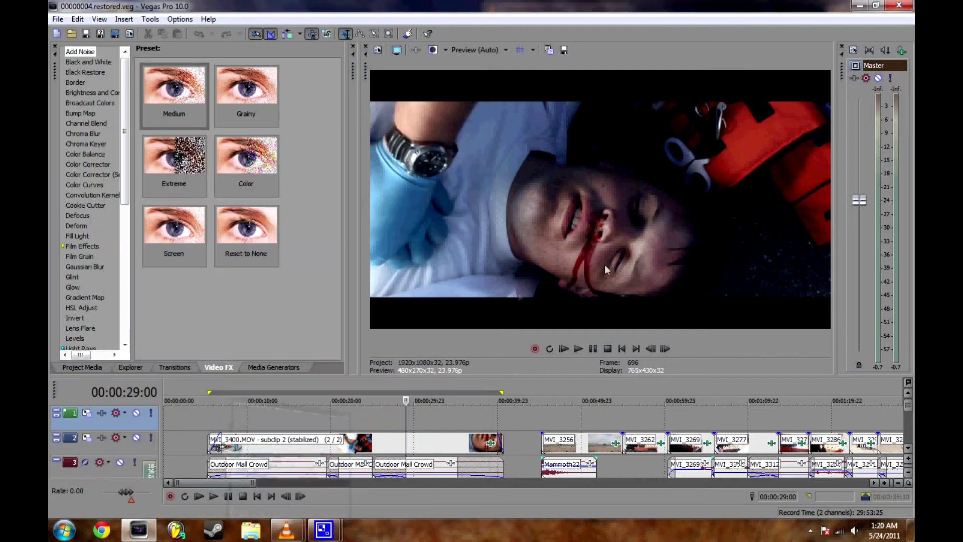
mouse_move(292, 533)
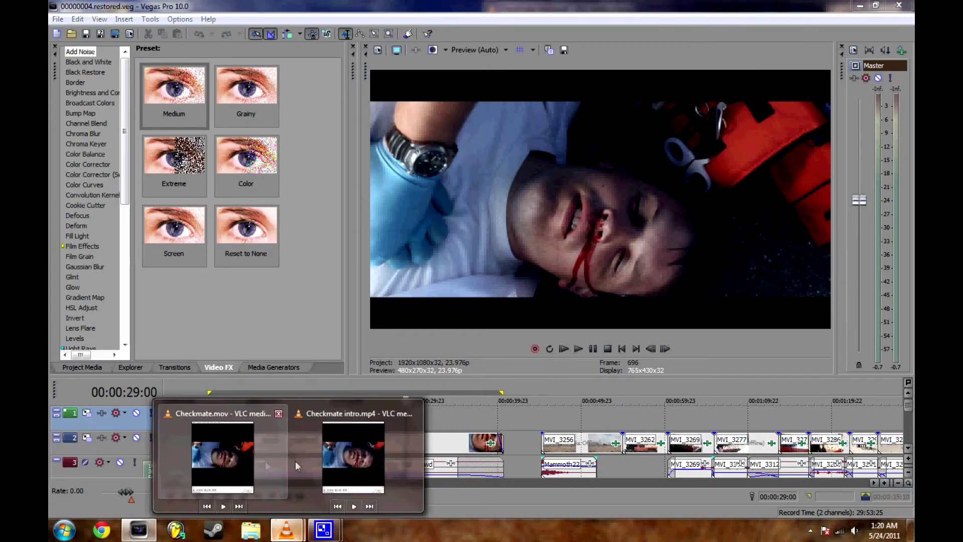
mouse_move(344, 462)
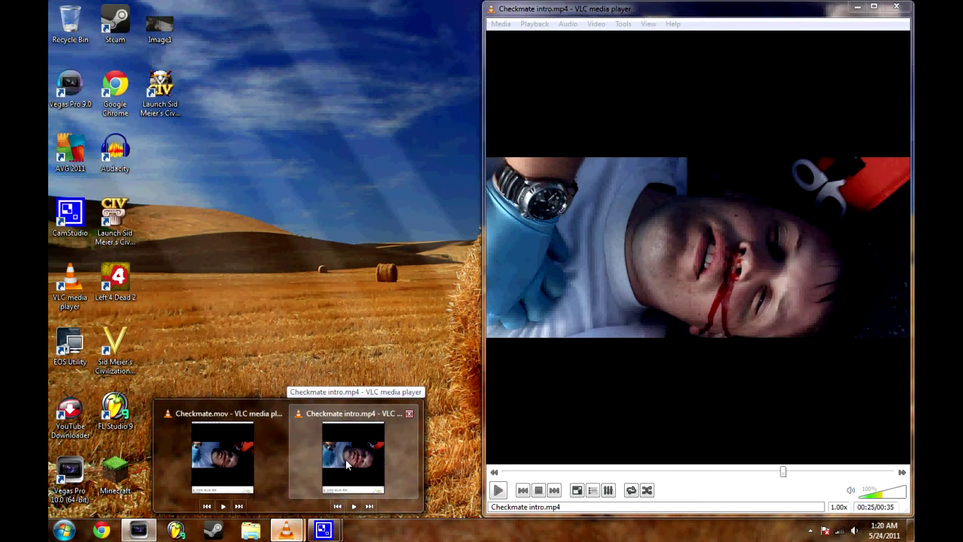
left_click(345, 460)
left_click_drag(678, 5, 209, 5)
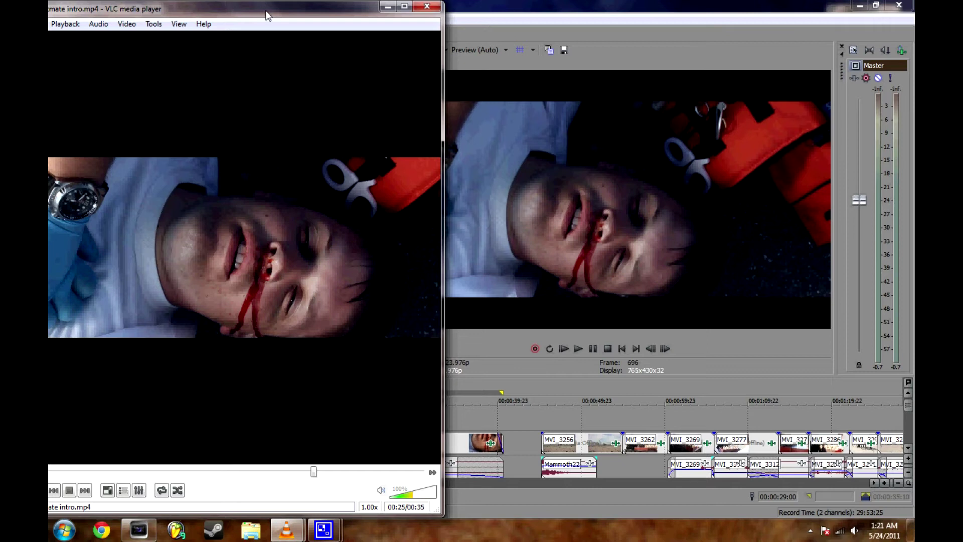
left_click_drag(268, 12, 310, 12)
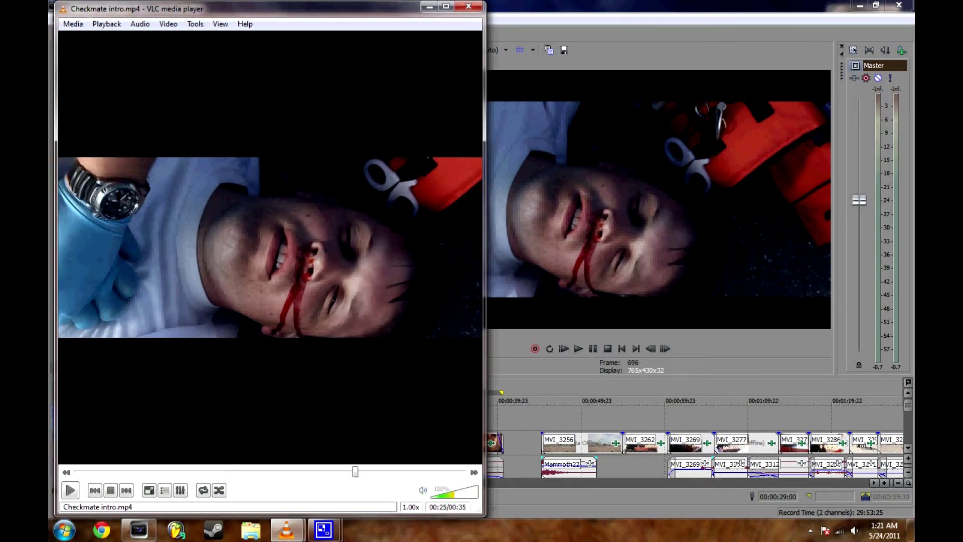
left_click(430, 6)
Step: Restore Checkmate.mov, then bring the Checkmate intro.mp4 player forward at 00:25
mouse_move(302, 539)
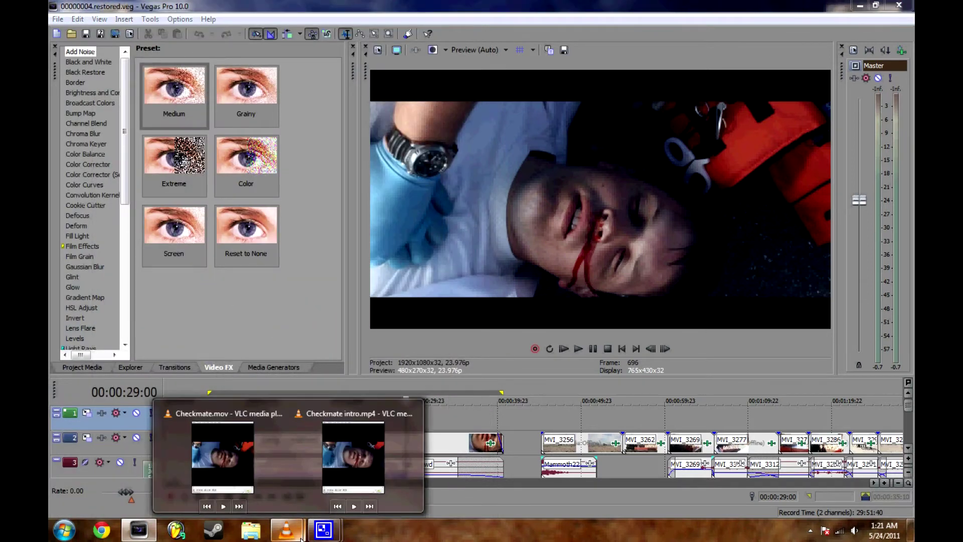
left_click(296, 532)
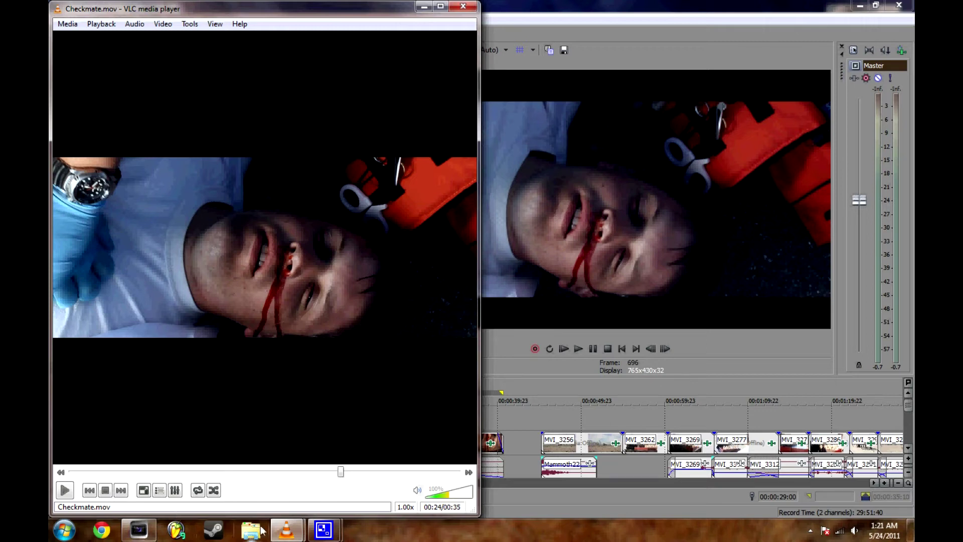
mouse_move(281, 532)
left_click(363, 447)
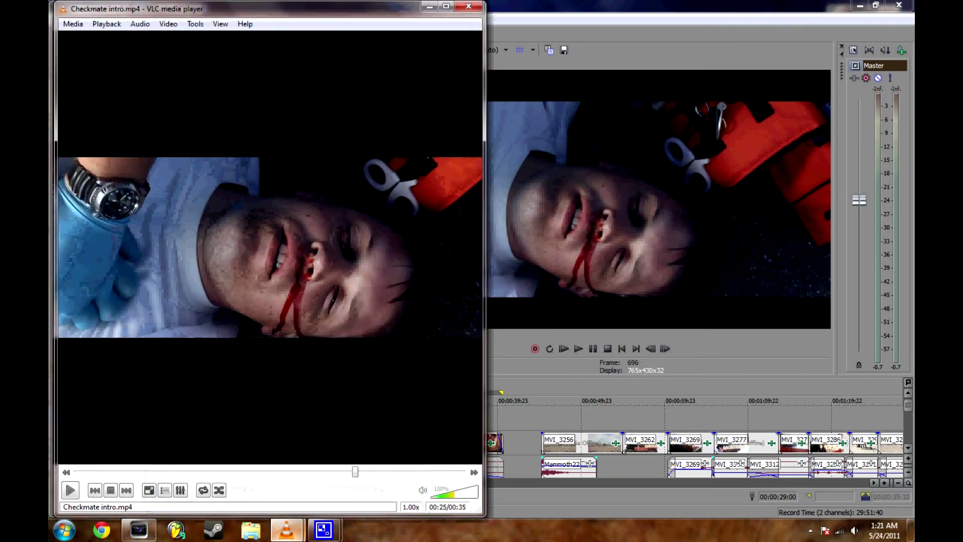
Step: Snap the Checkmate intro.mp4 VLC window to the right half of the screen
left_click_drag(284, 5, 911, 16)
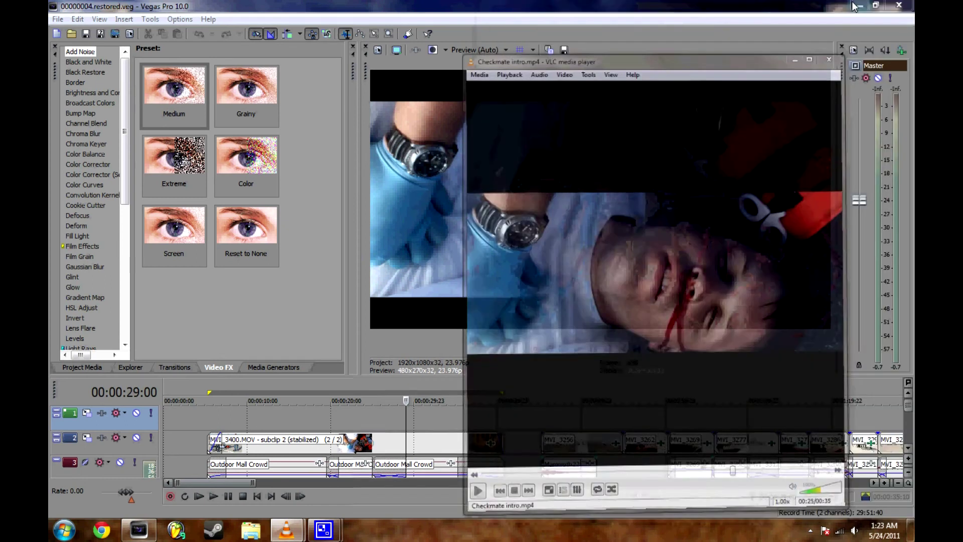
Step: Open the Properties of Checkmate intro.mp4 (84.3 MB) and move the dialog to the left
left_click(859, 7)
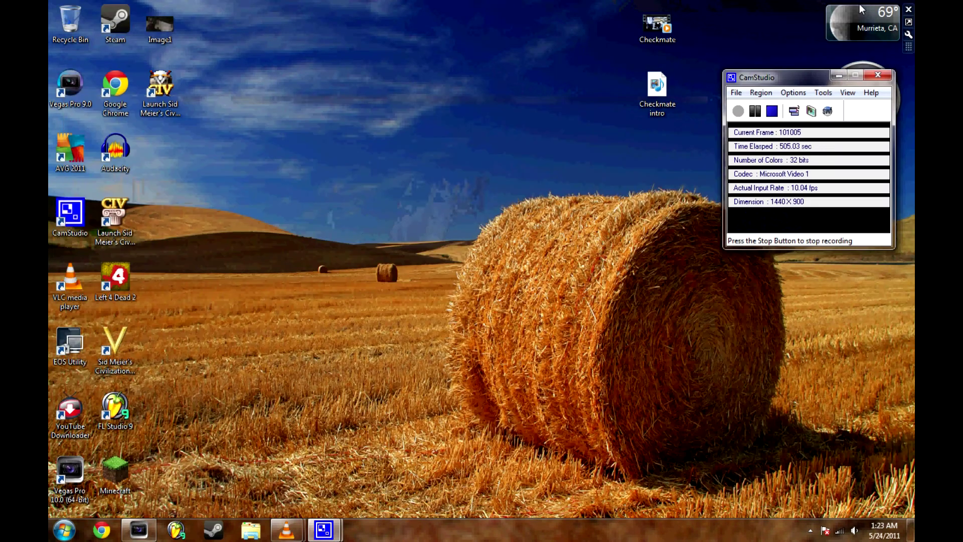
left_click(655, 90)
right_click(655, 87)
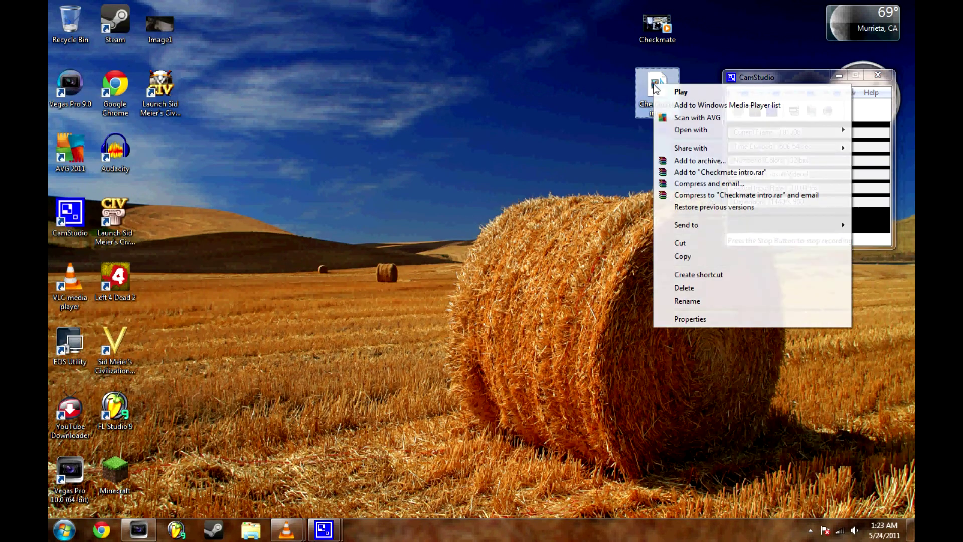
left_click(691, 318)
left_click_drag(688, 92, 238, 23)
Step: Open the Properties of Checkmate.mov (174 MB) and place it beside the first dialog
right_click(642, 15)
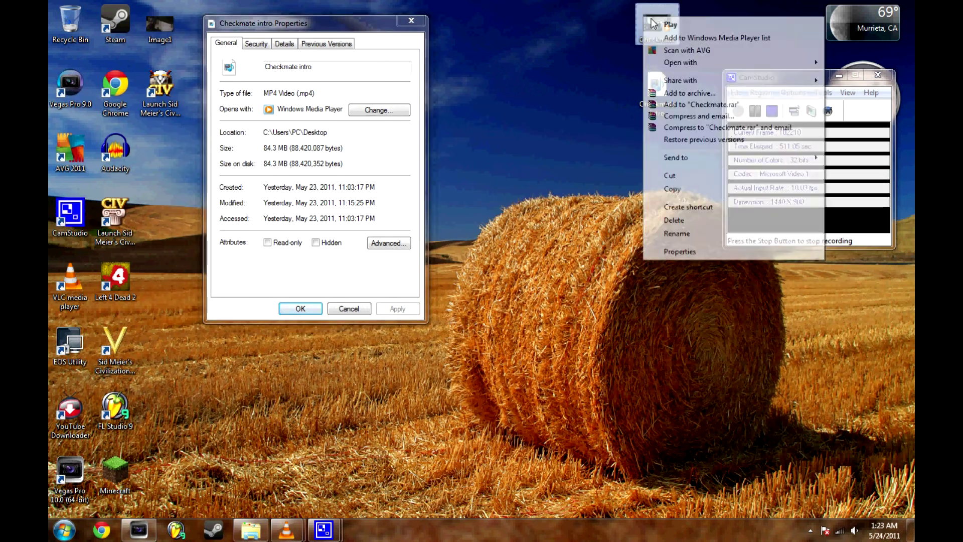
left_click(674, 252)
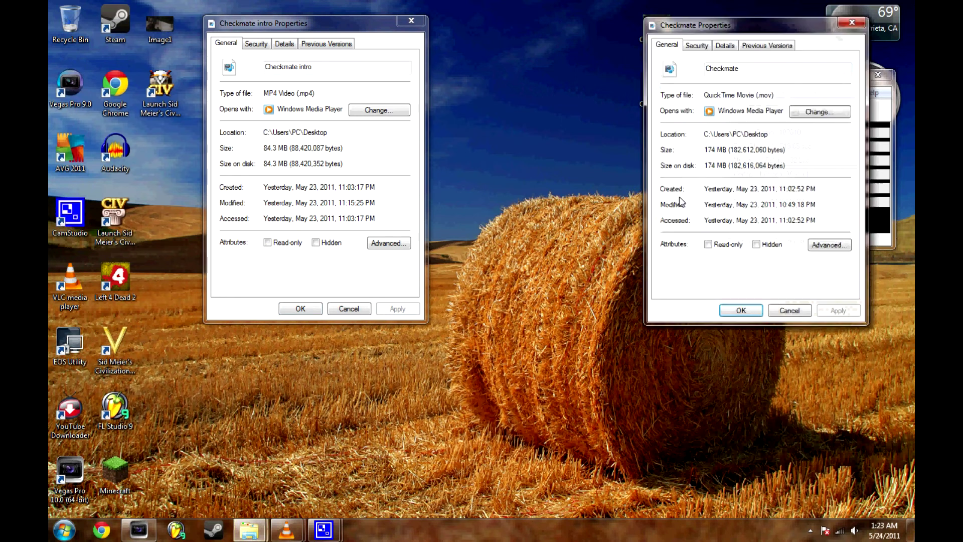
left_click_drag(765, 30, 567, 29)
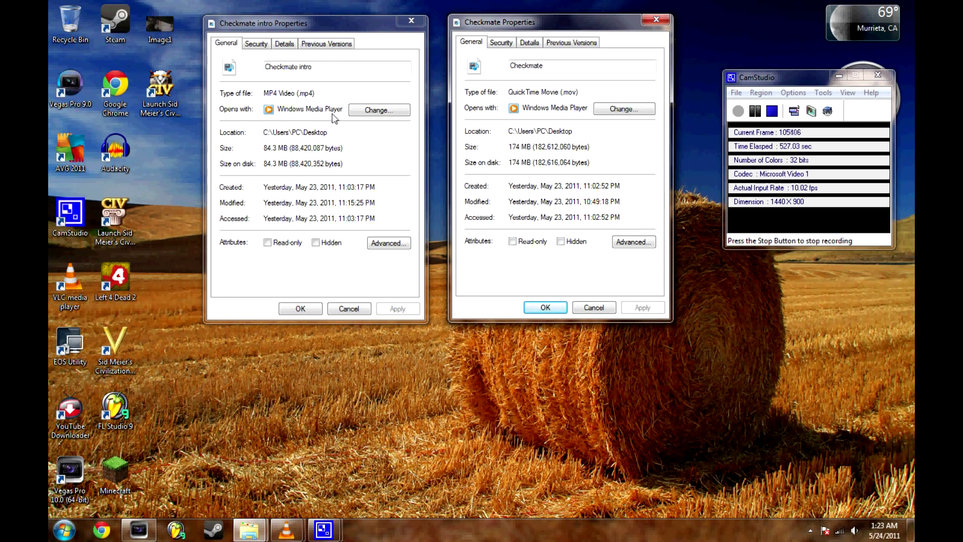
mouse_move(559, 29)
left_mouse_down()
mouse_move(568, 31)
mouse_move(541, 31)
mouse_move(551, 30)
left_mouse_up()
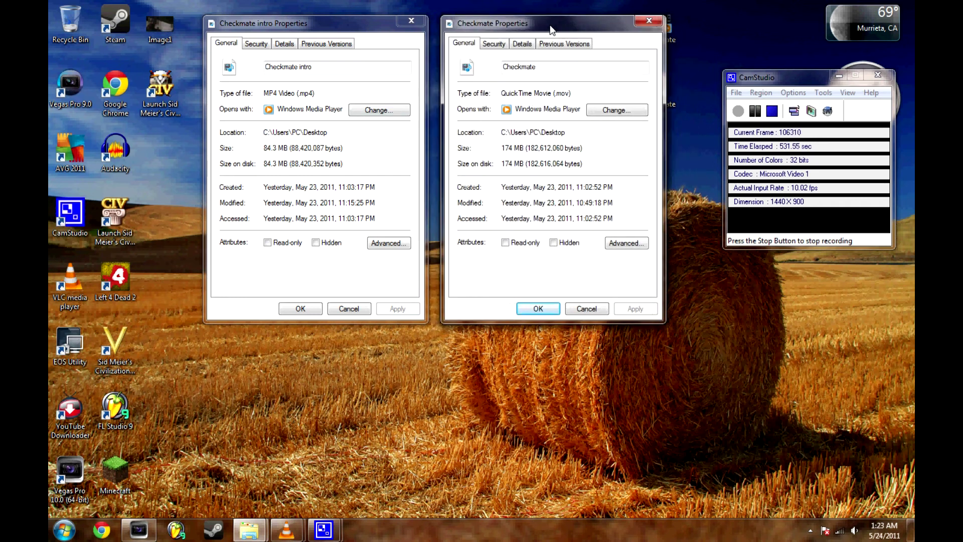